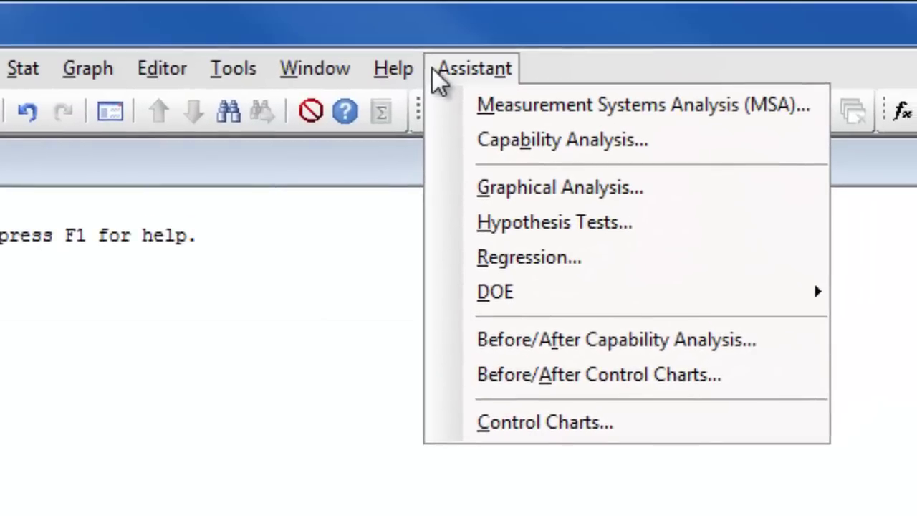
Step: Open Hypothesis Tests' Help Me Choose chooser for comparing two samples with each other
click(450, 223)
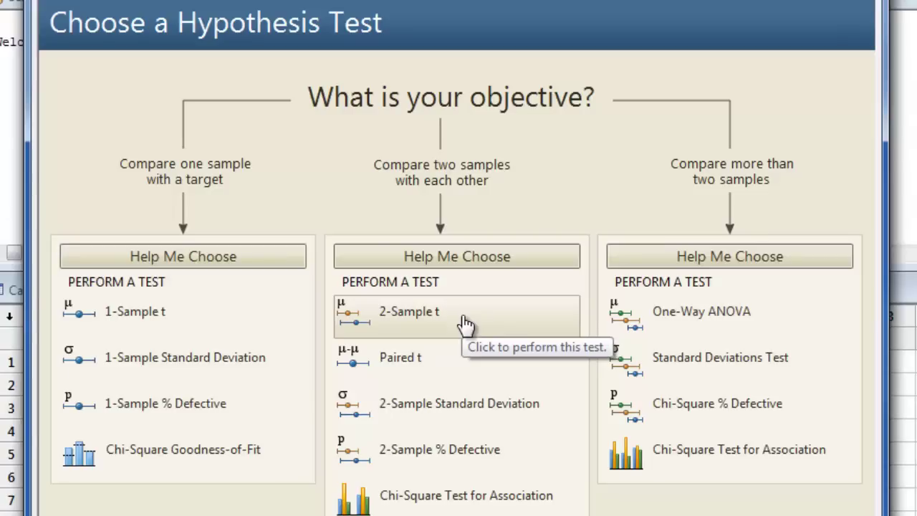
Step: Review the 'What are you measuring' guidance, then start the 2-Sample t setup
click(531, 262)
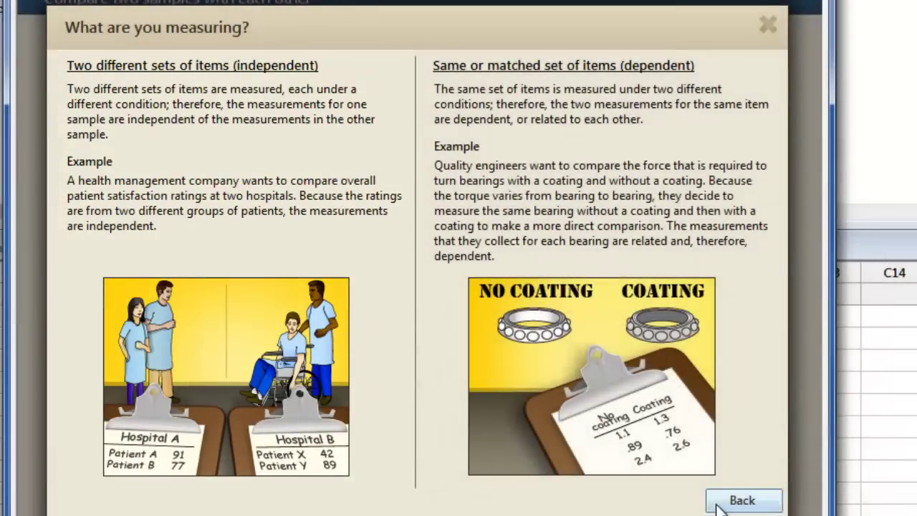
click(719, 505)
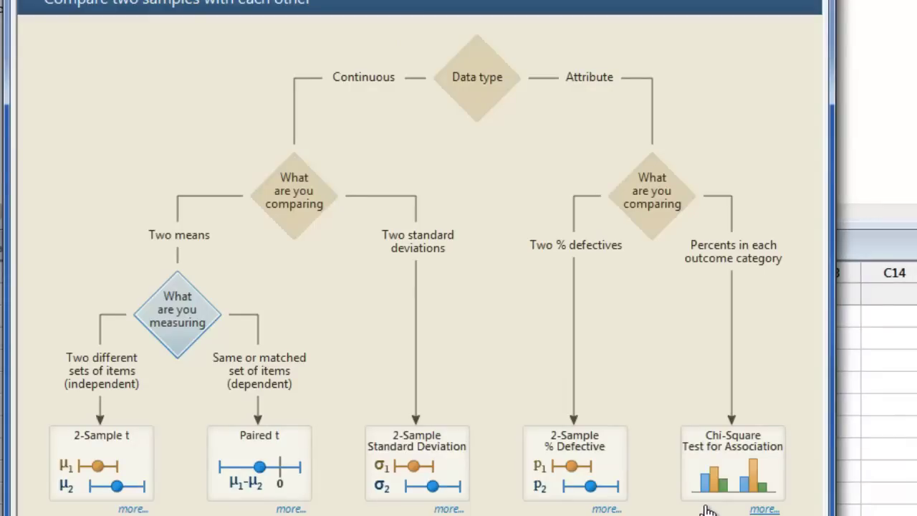
click(135, 472)
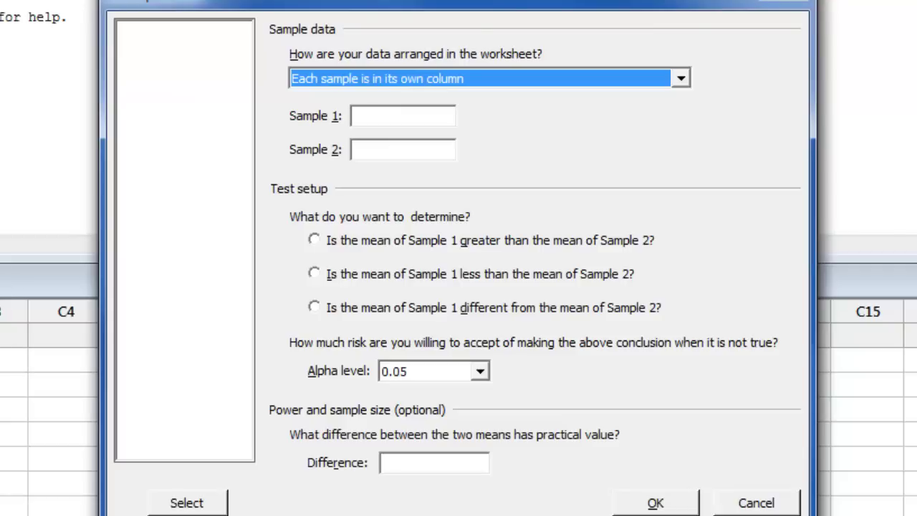
Step: Run the 2-sample t test with Supp1 and Supp2, testing whether the means differ
click(373, 117)
click(164, 31)
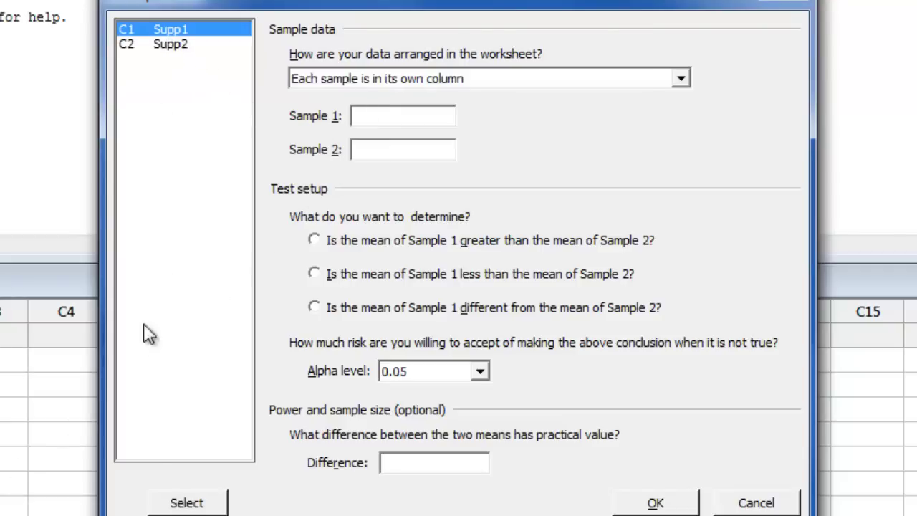
click(185, 502)
click(164, 45)
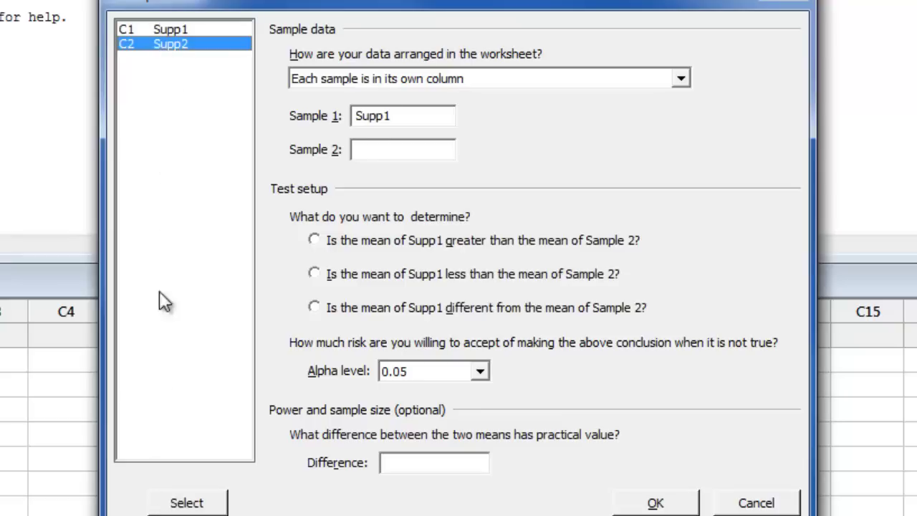
click(172, 502)
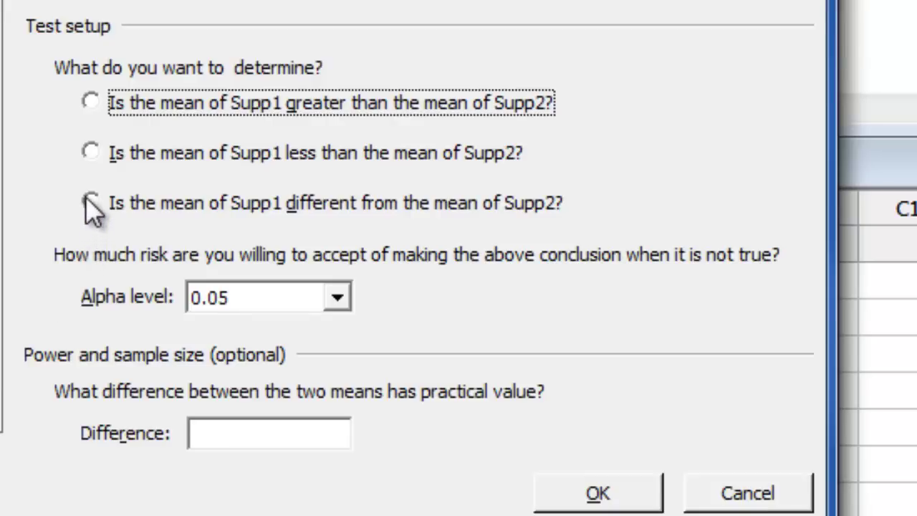
click(90, 201)
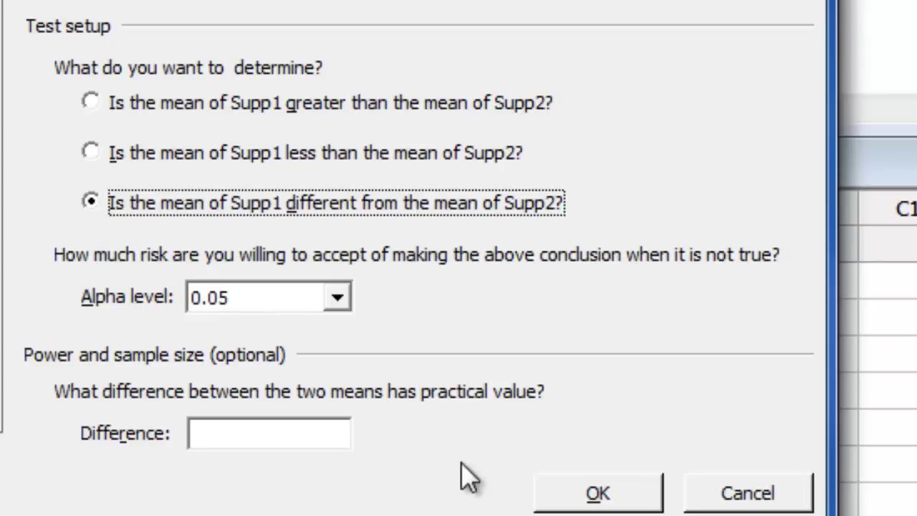
click(560, 493)
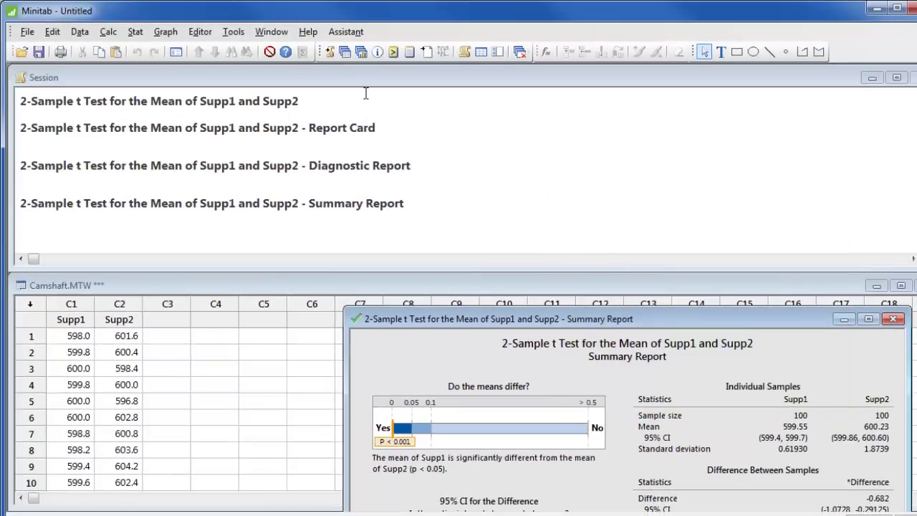
Step: Show the Graphs folder listing the test's output reports beside the Summary Report
click(361, 53)
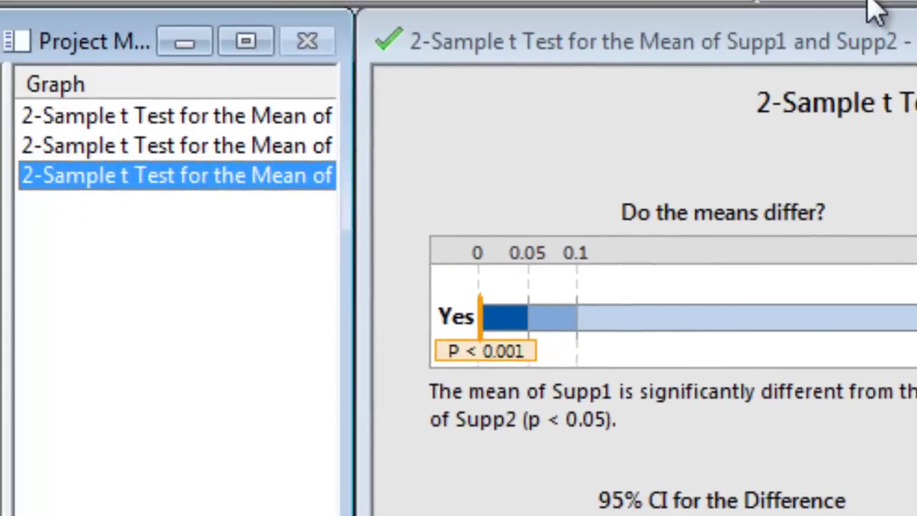
Step: Display the Report Card for the Supp1 versus Supp2 test
click(193, 146)
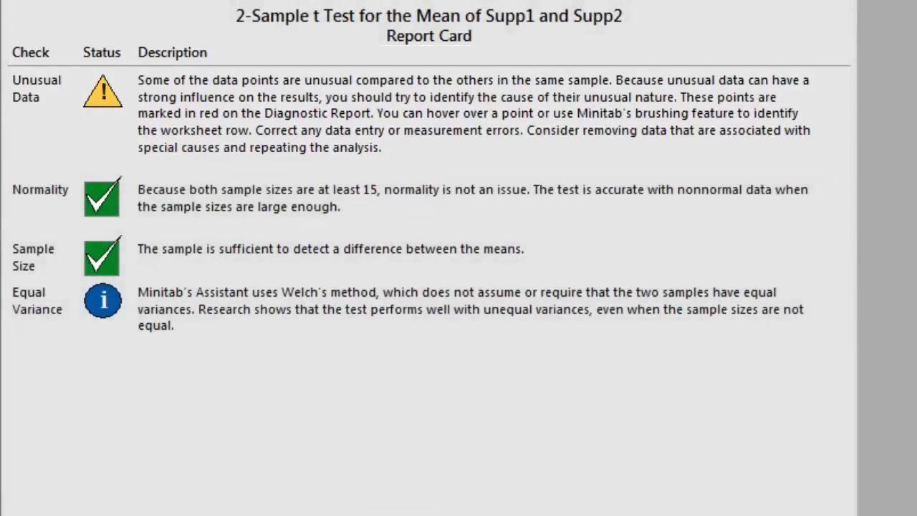
Step: Bring up the Report Card graph's context menu with copy, append and send options
right_click(59, 135)
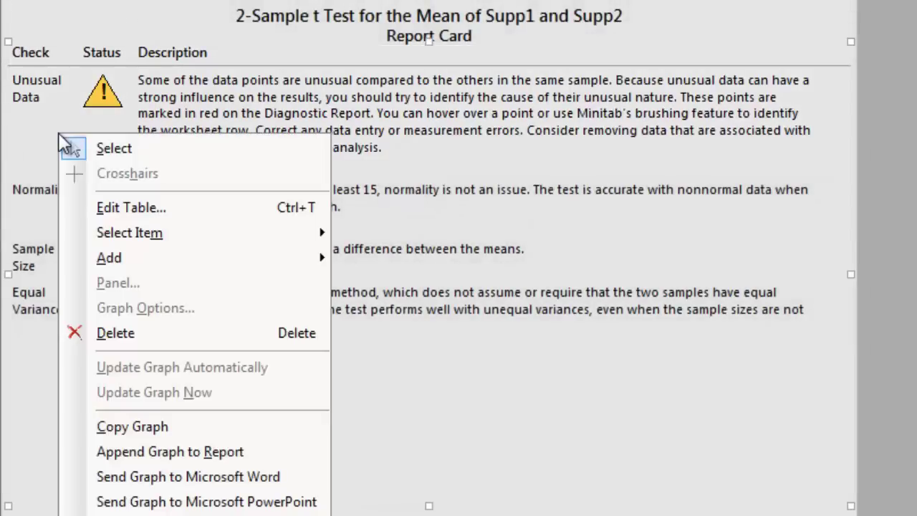